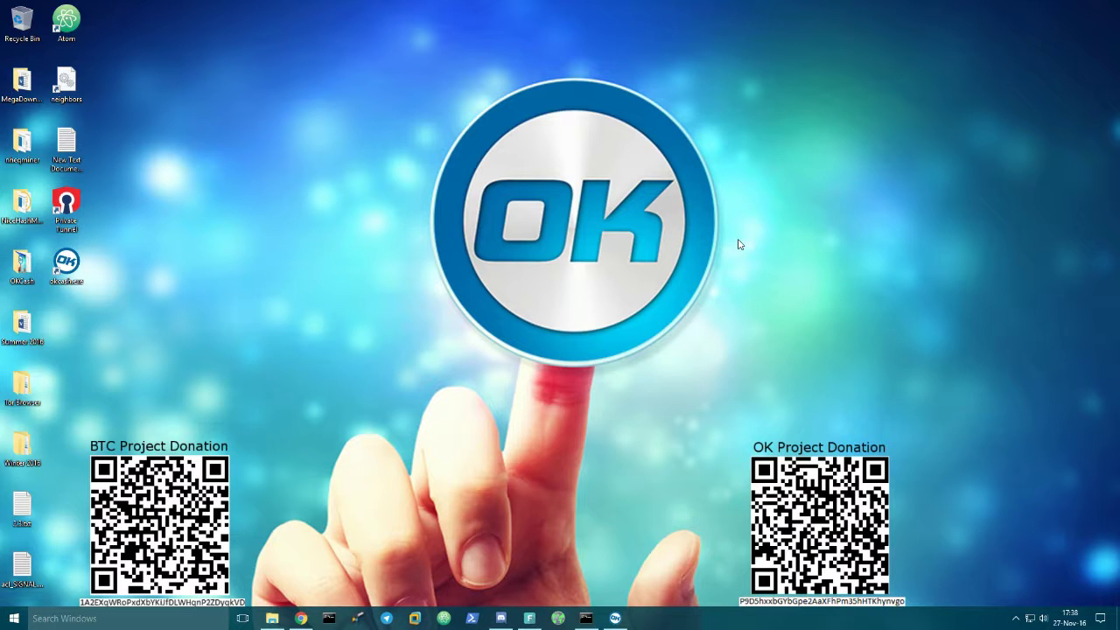
Step: Open the OKCash receive page and highlight the Main address and the wallet's own address
left_click(619, 618)
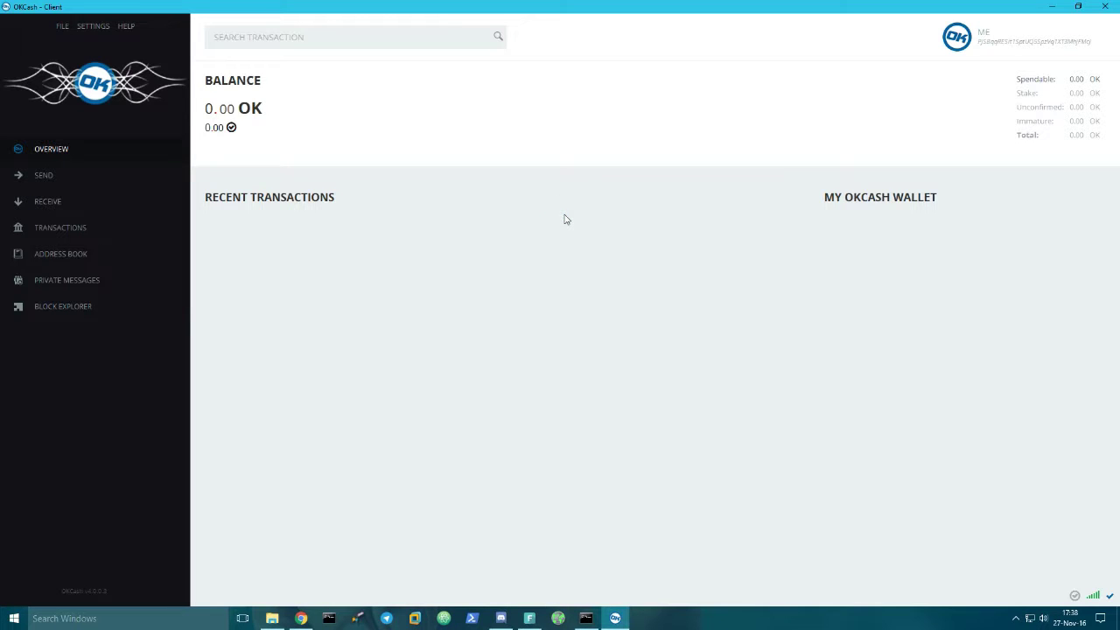
left_click(135, 209)
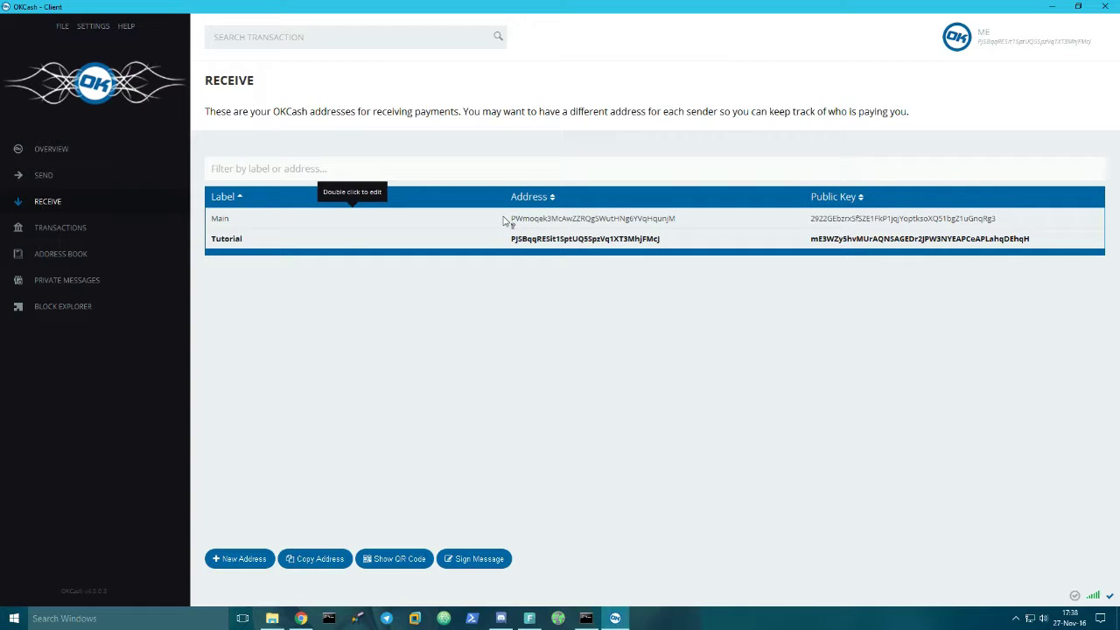
mouse_move(504, 221)
left_mouse_down()
mouse_move(679, 218)
mouse_move(696, 302)
left_mouse_up()
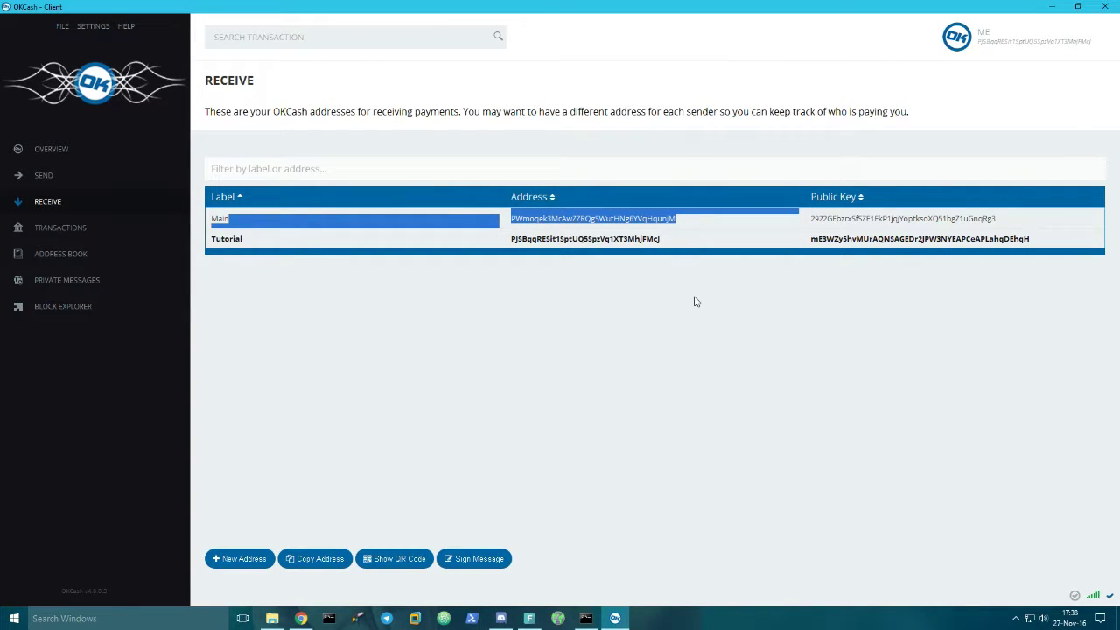
left_click(696, 302)
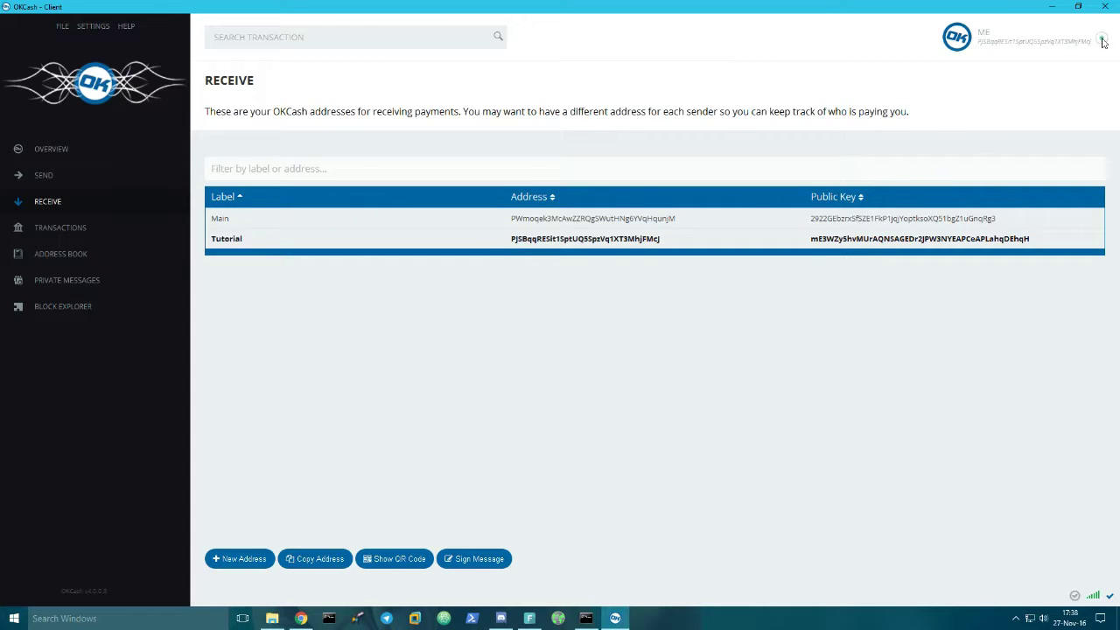
left_click_drag(1103, 42, 978, 45)
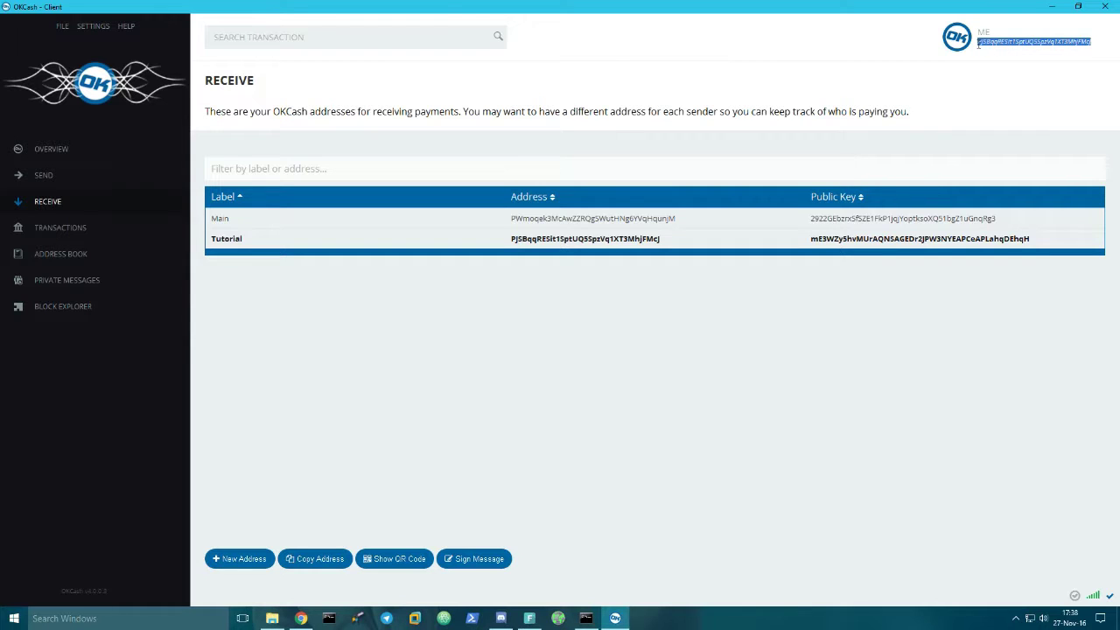
left_click(675, 365)
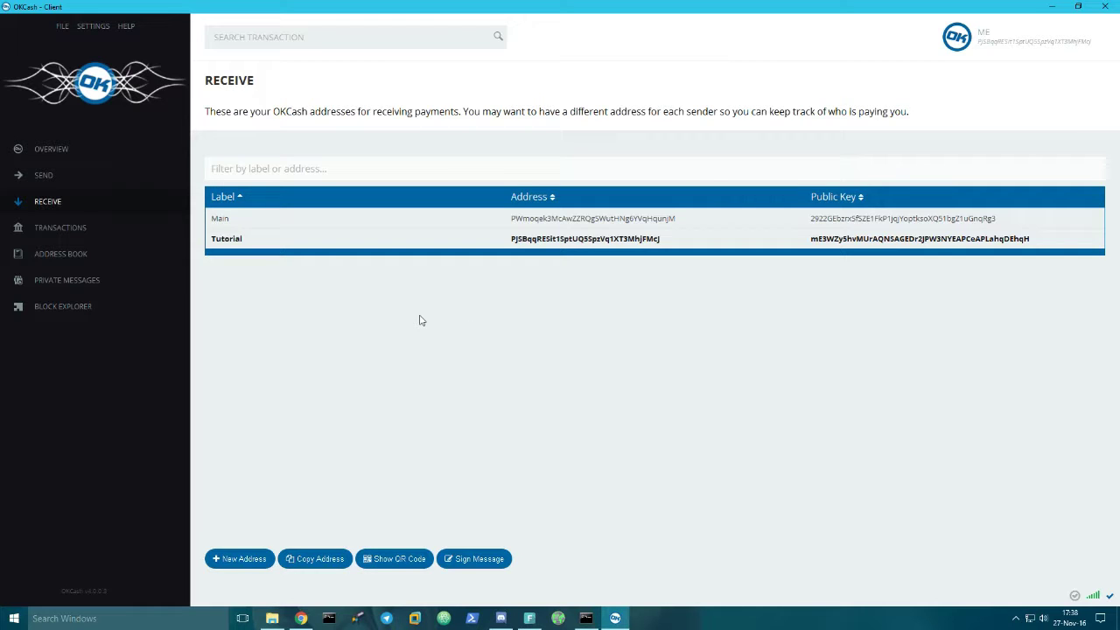
Step: Add a new receiving address labelled 'Goege' (meant as Gorge) and confirm it
left_click(249, 563)
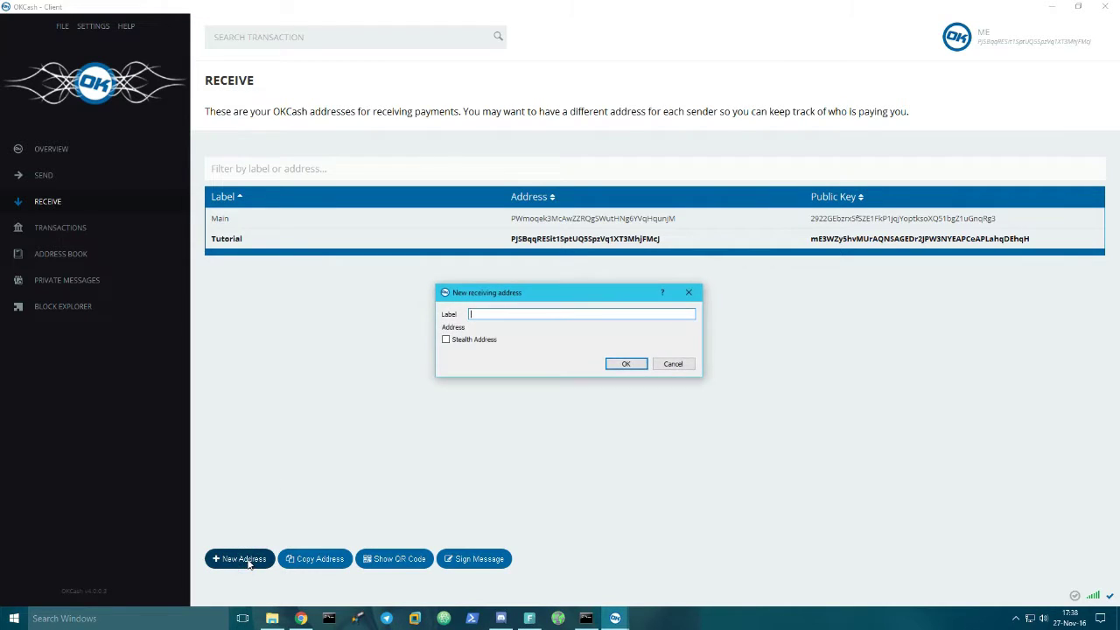
left_click_drag(538, 303, 536, 310)
left_click(534, 321)
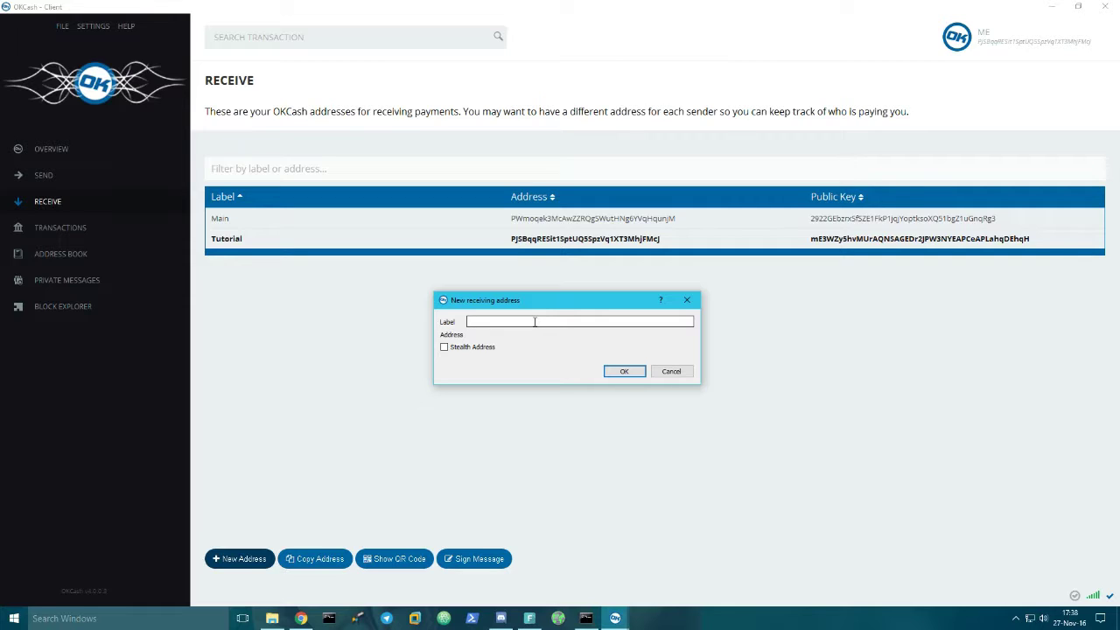
type("Gorg")
type("e")
type("ge")
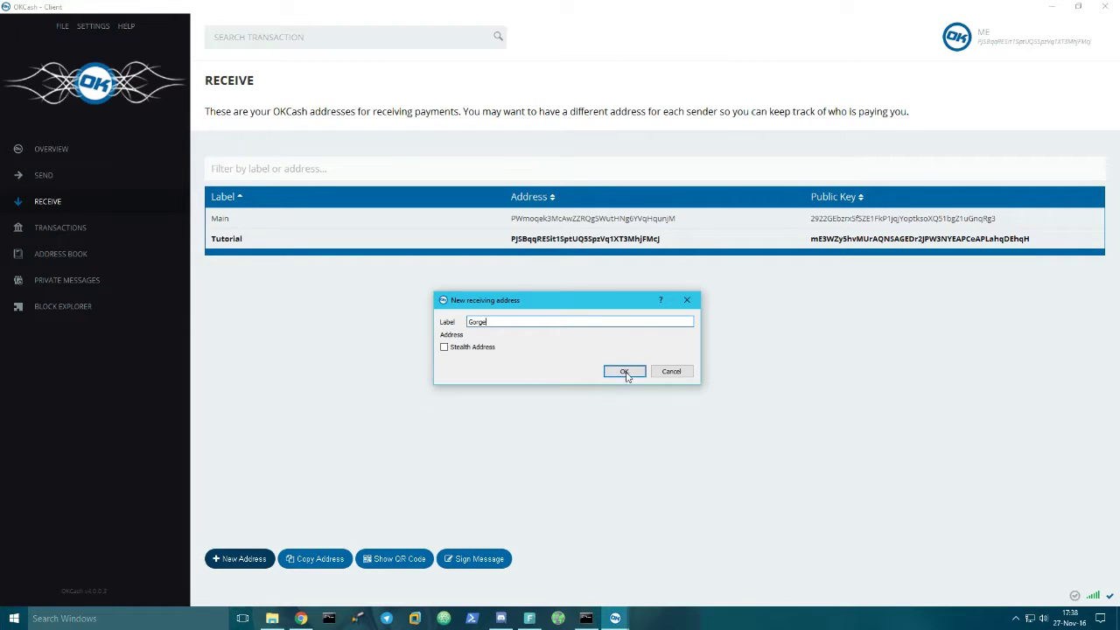
left_click(626, 372)
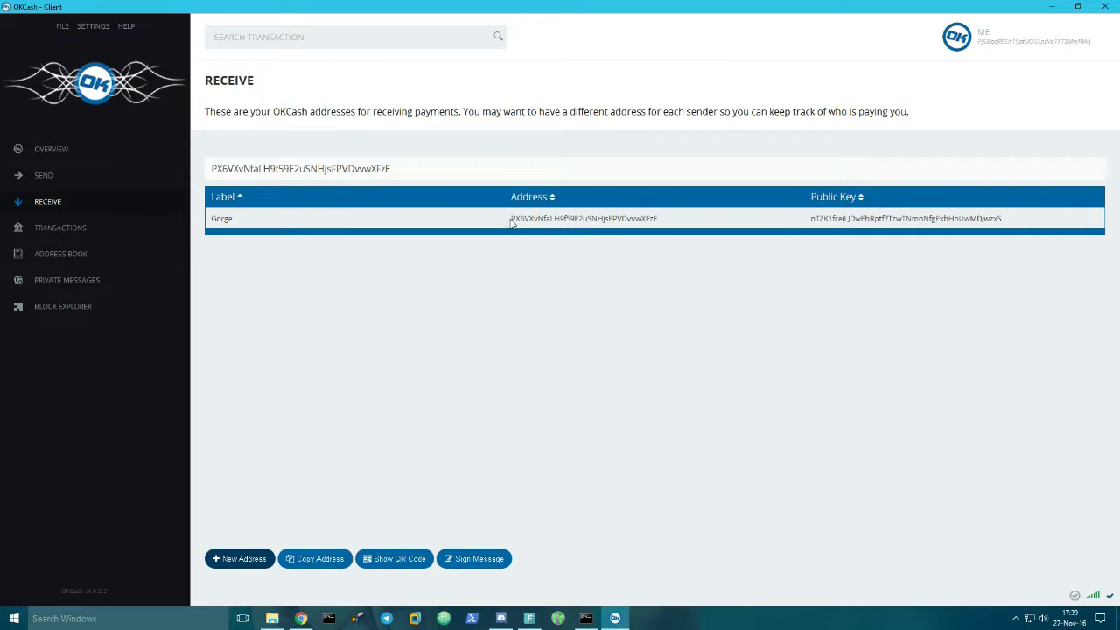
Step: Highlight the Gorge address text, then select and deselect its row
left_click_drag(670, 224, 532, 219)
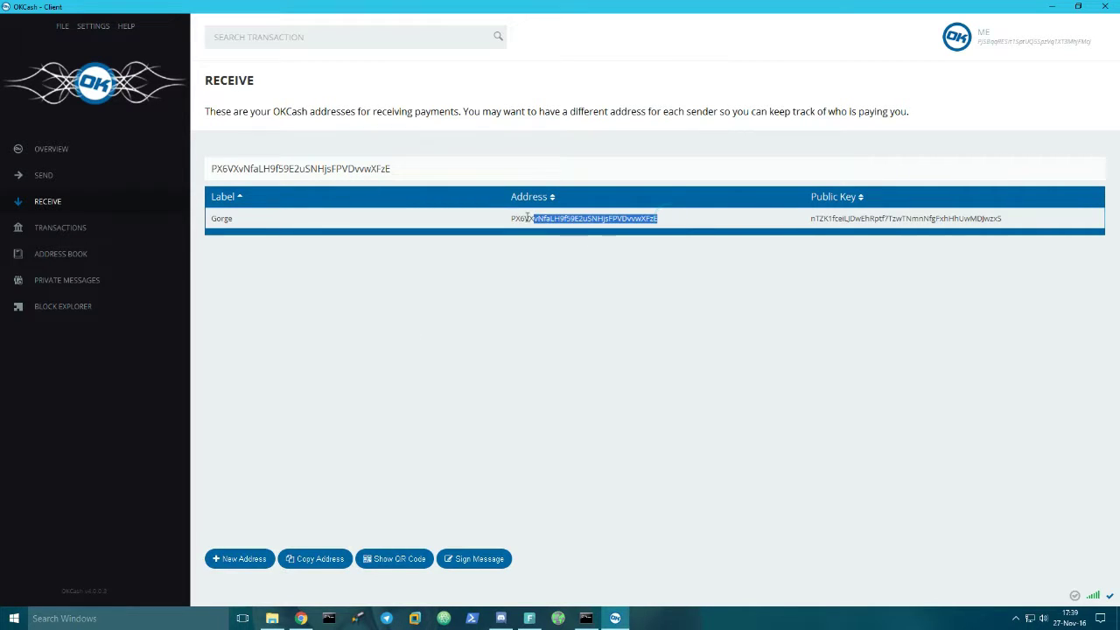
left_click(542, 221)
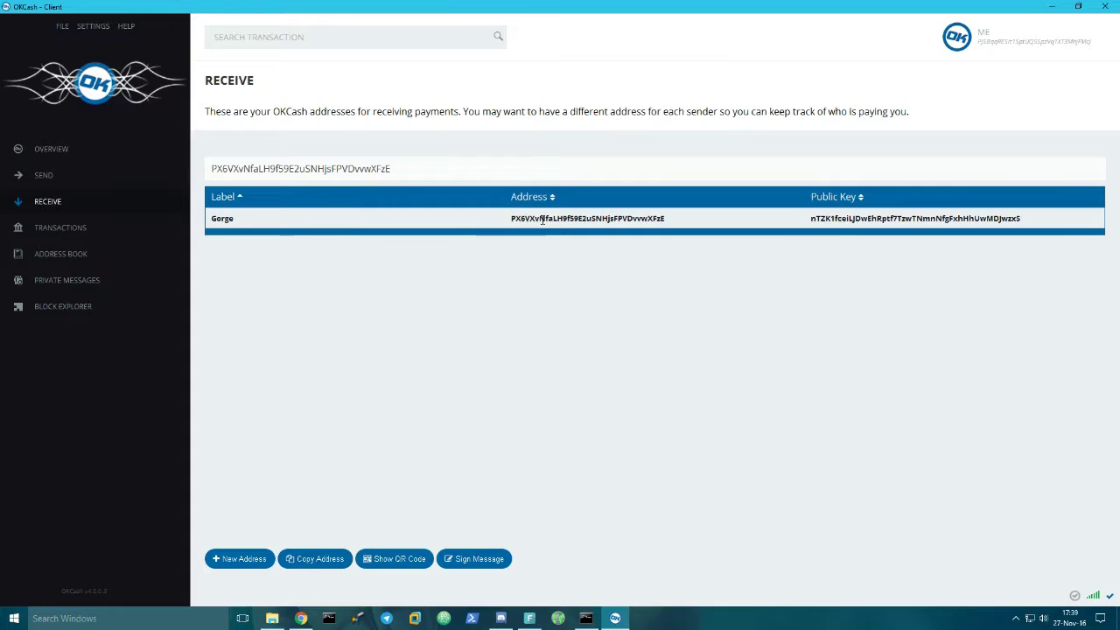
left_click(671, 218)
left_click(560, 290)
Step: Move through Overview, Send and Receive to reach the address book with the Pi contact
left_click(117, 159)
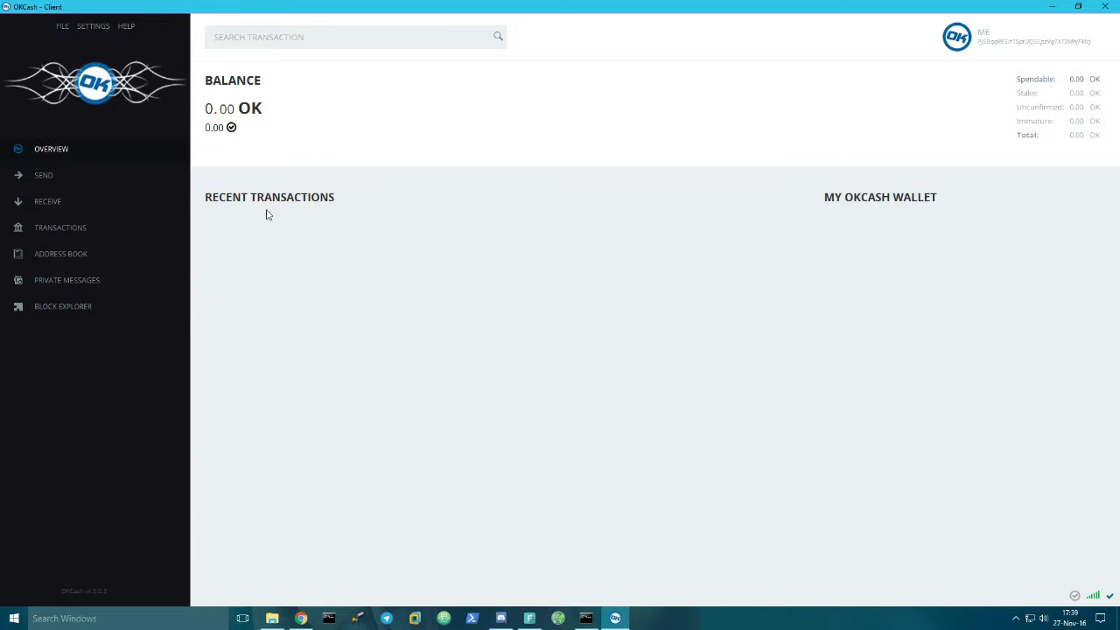
left_click(129, 185)
left_click(139, 204)
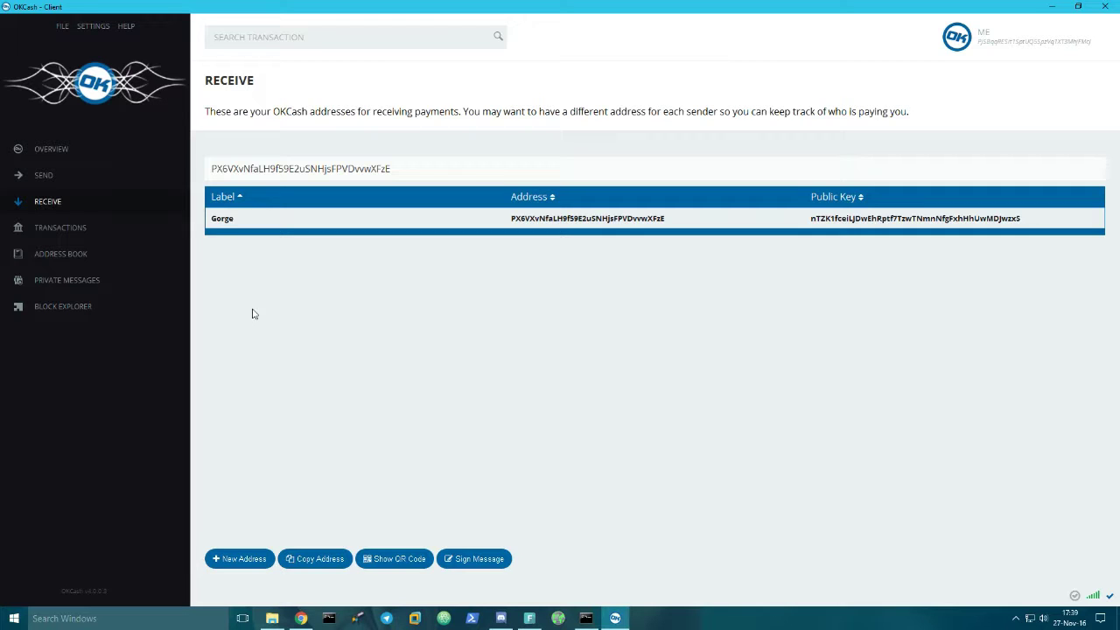
left_click(117, 253)
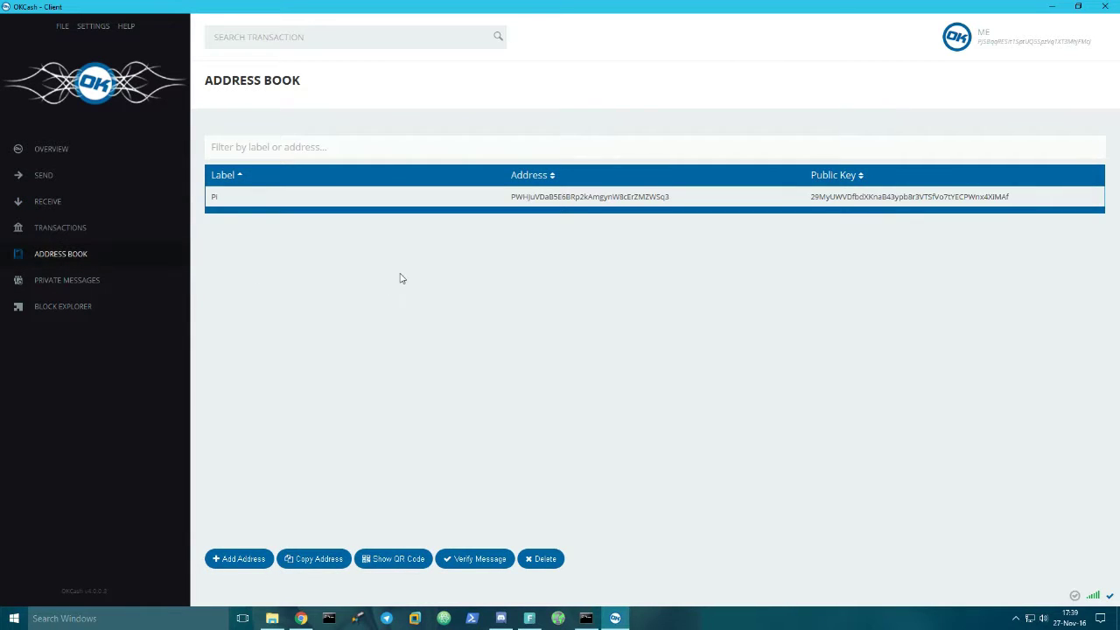
Step: Highlight the Pi contact, wait on the overview for 1000 OK, then reopen the address book
left_click_drag(675, 196, 498, 178)
left_click(511, 274)
left_click(127, 158)
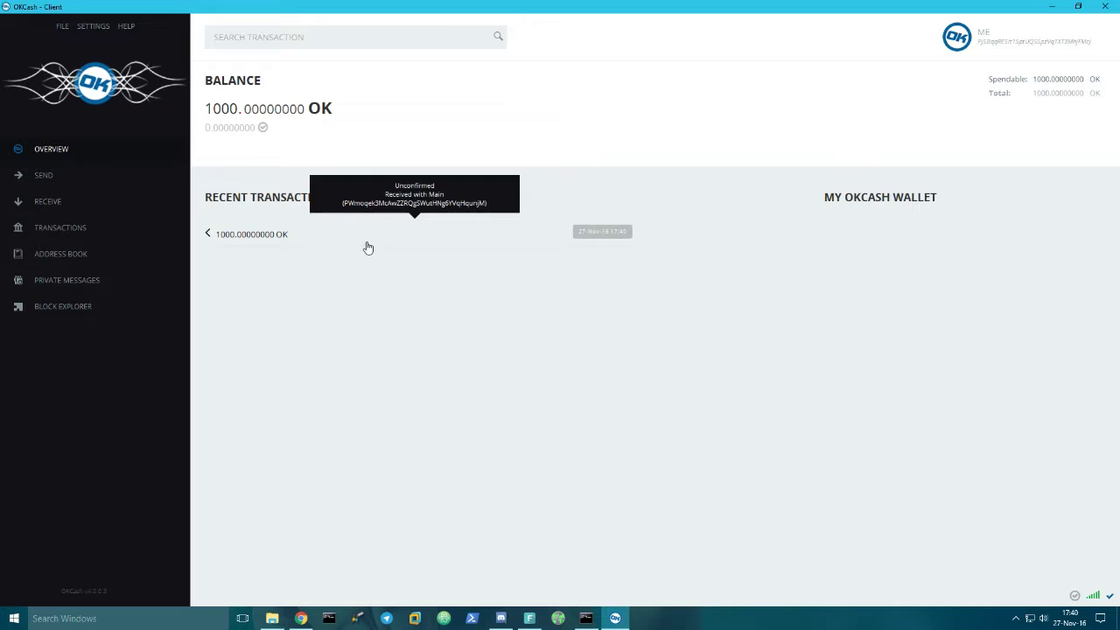
left_click(108, 253)
Step: Browse the transactions and receive pages, then close and relaunch the OKCash wallet
left_click(129, 223)
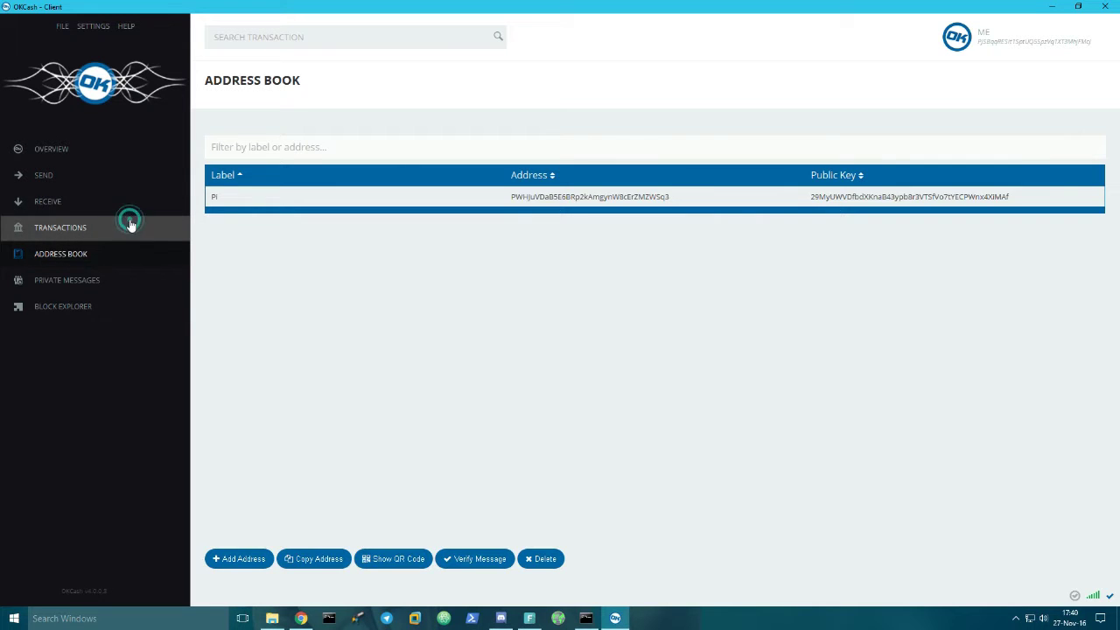
left_click(130, 203)
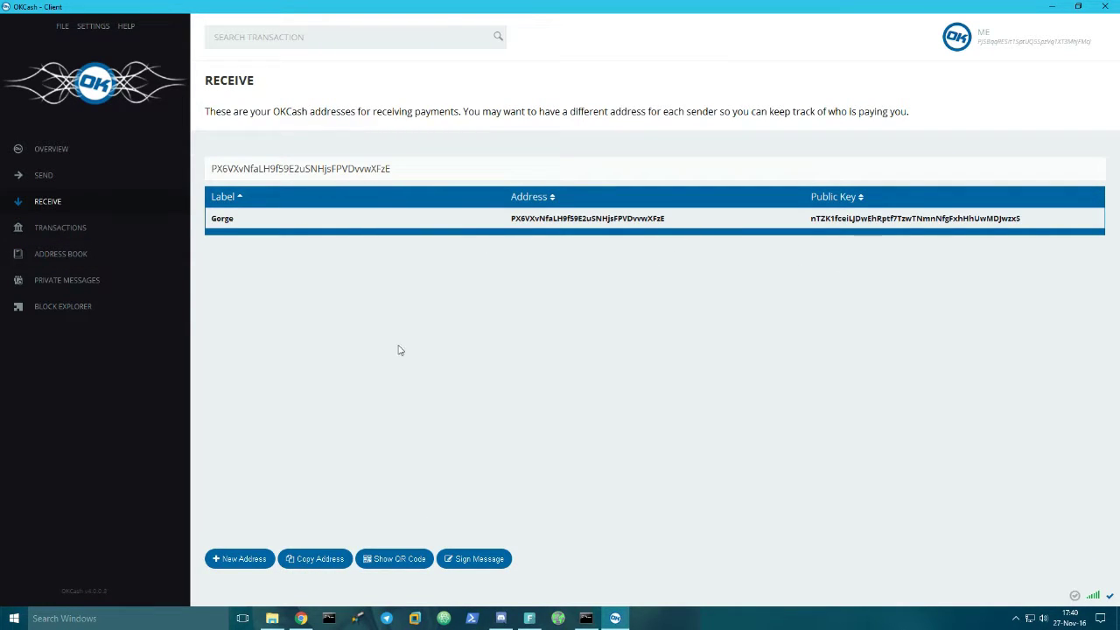
left_click(356, 410)
left_click(1112, 9)
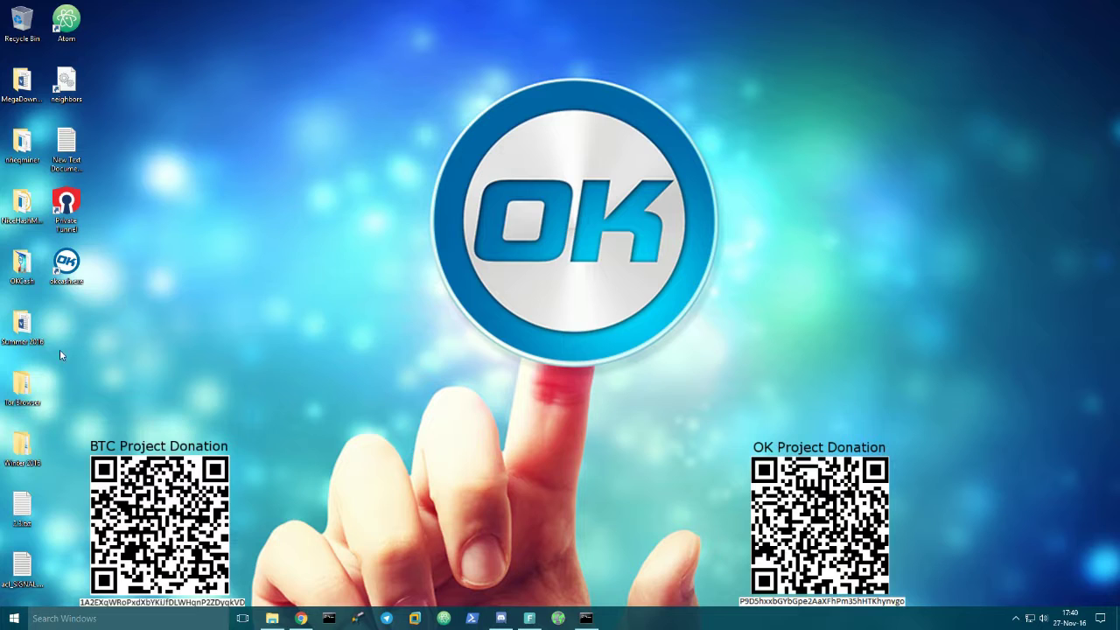
double_click(82, 283)
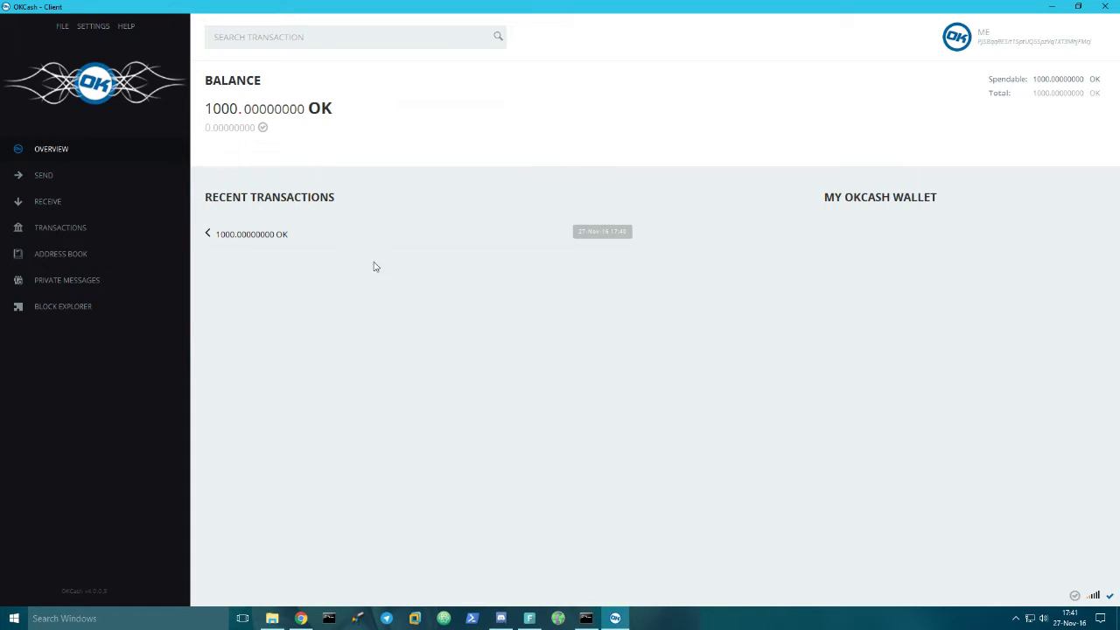
Step: Check the receive list and overview payment, ending on the overview showing 2000 OK
left_click(119, 229)
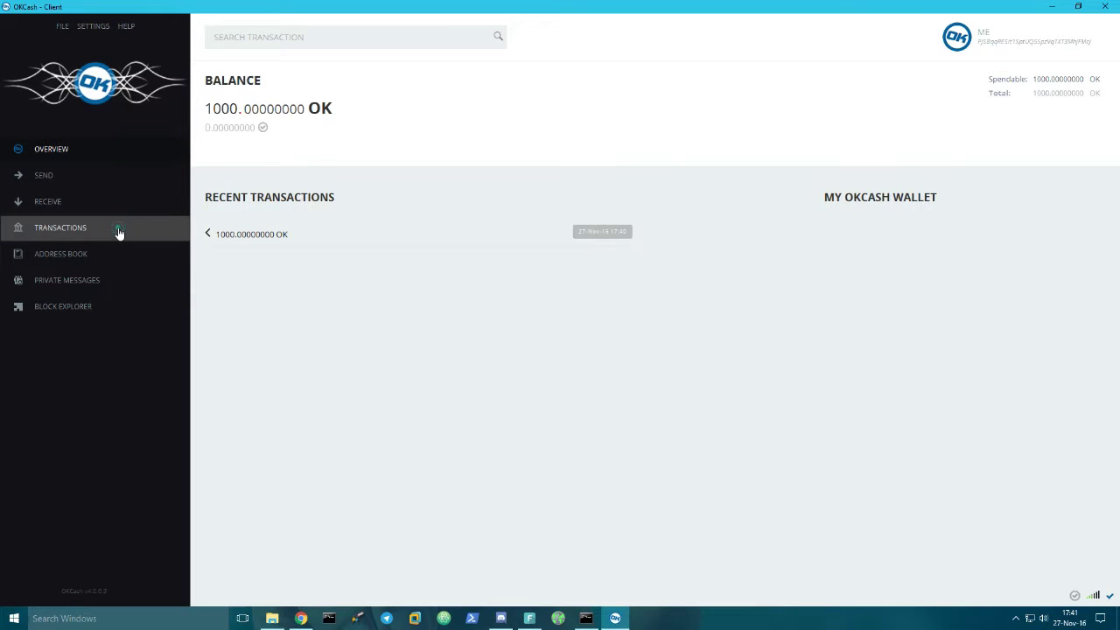
left_click(117, 204)
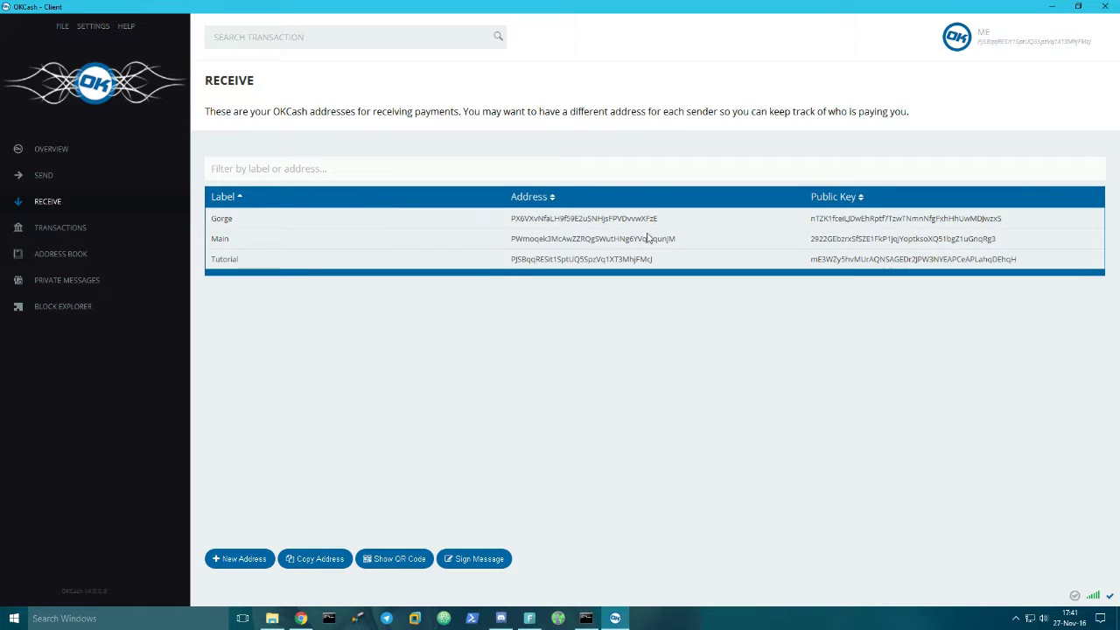
left_click(81, 149)
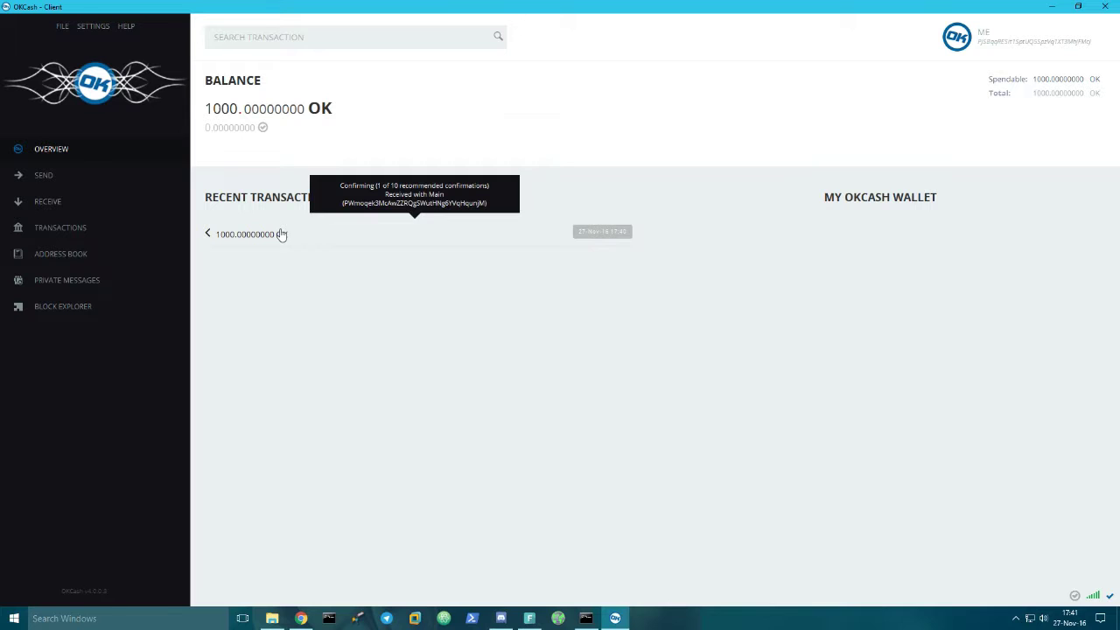
left_click(117, 208)
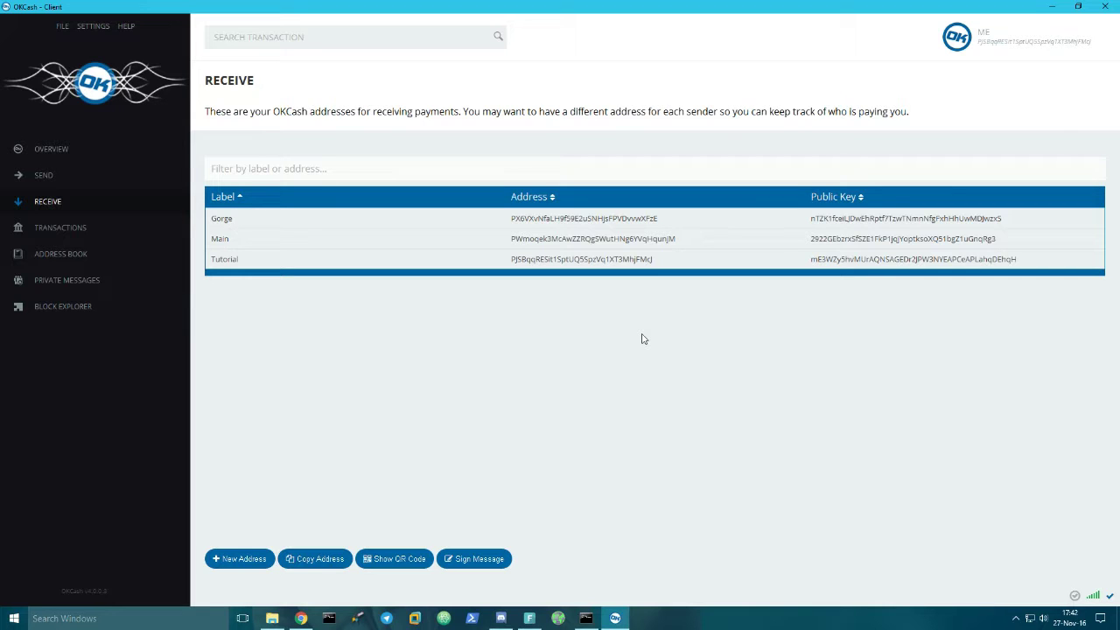
left_click(137, 150)
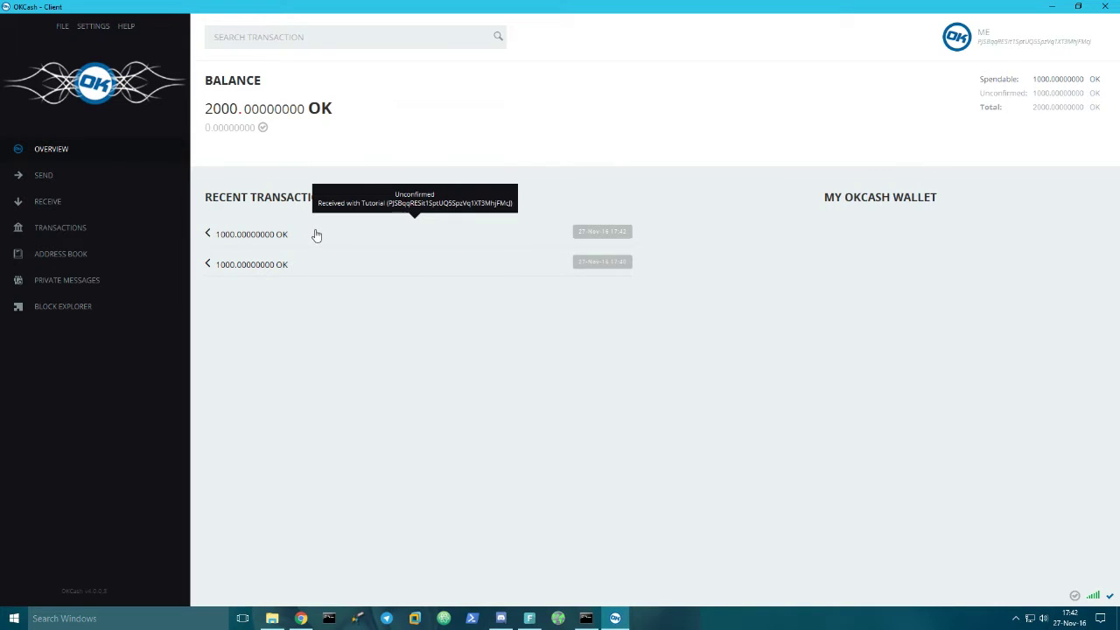
mouse_move(263, 233)
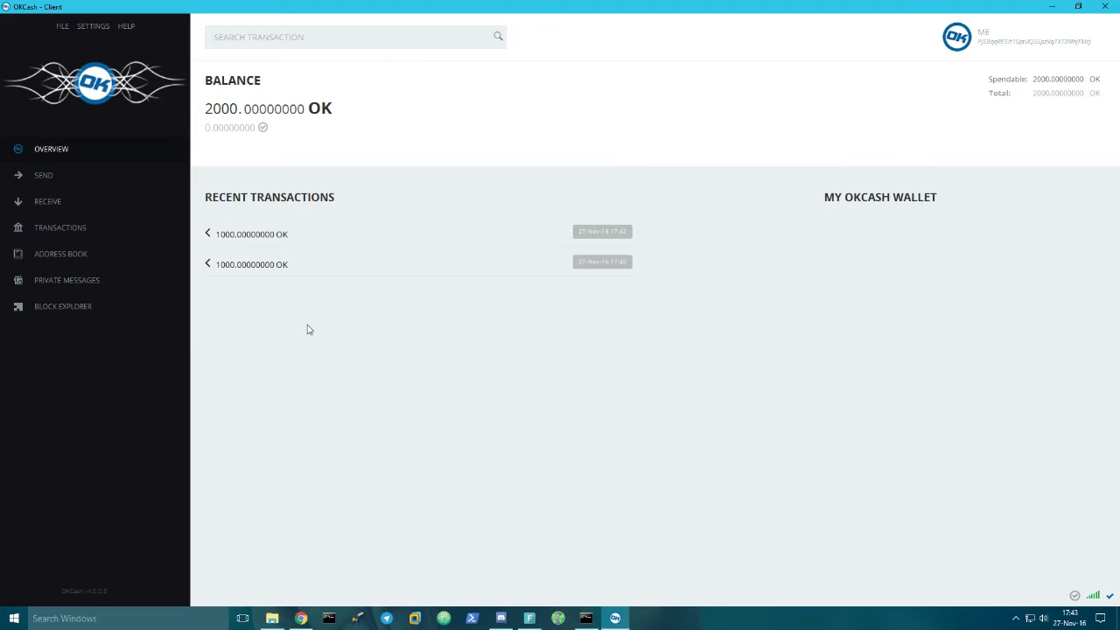
mouse_move(339, 264)
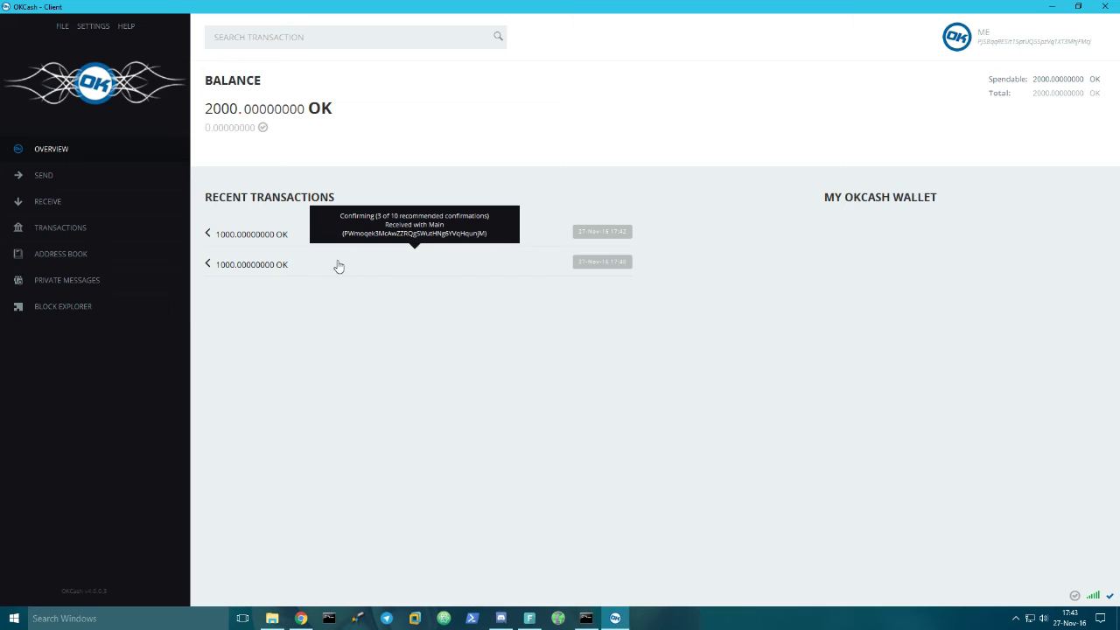
Step: Minimize the OKCash window to reveal the desktop
left_click(1060, 9)
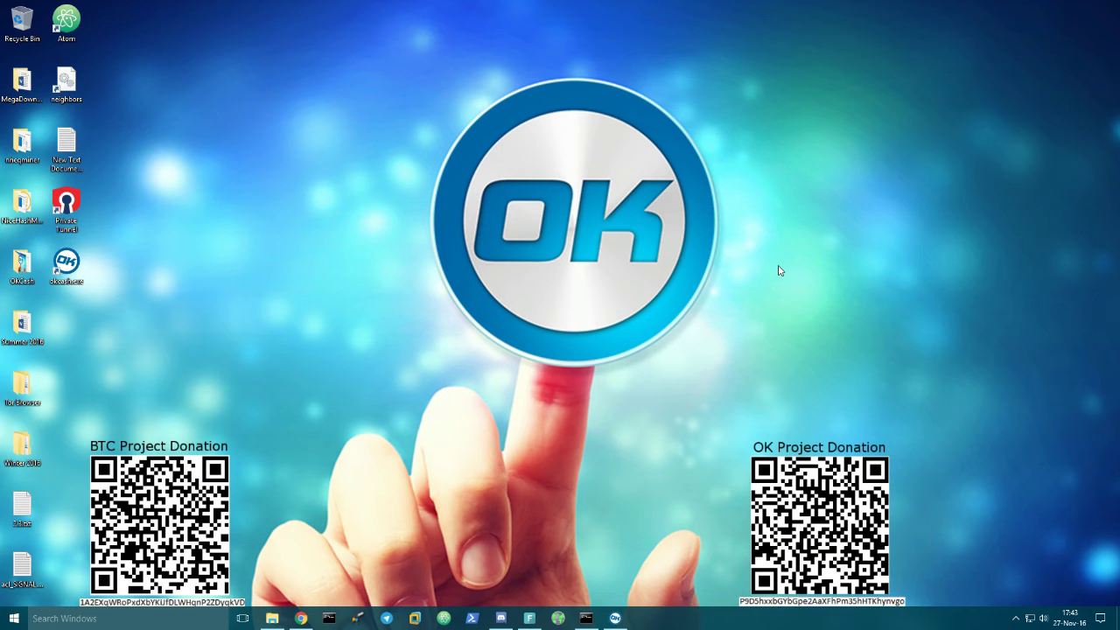